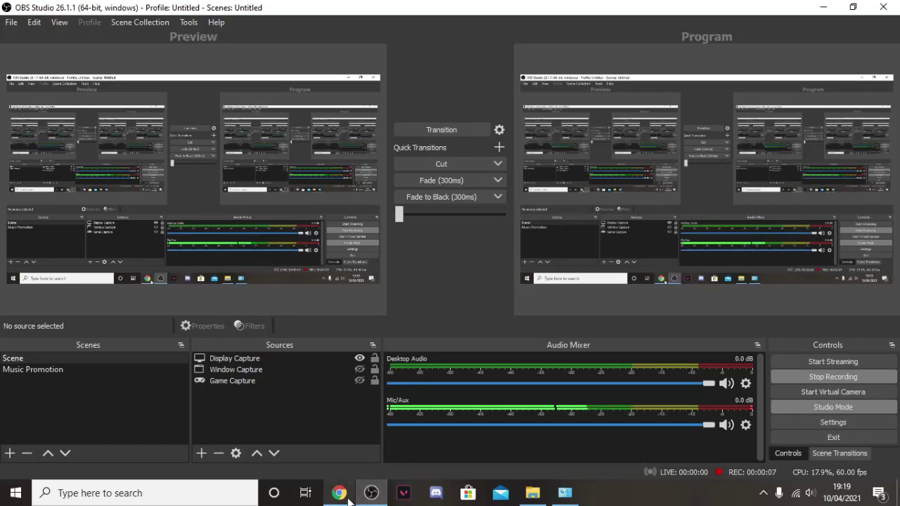
Bring Chrome's Realtek PC Audio Codecs download page to the front
{"action": "mouse_move", "coordinate": [346, 497]}
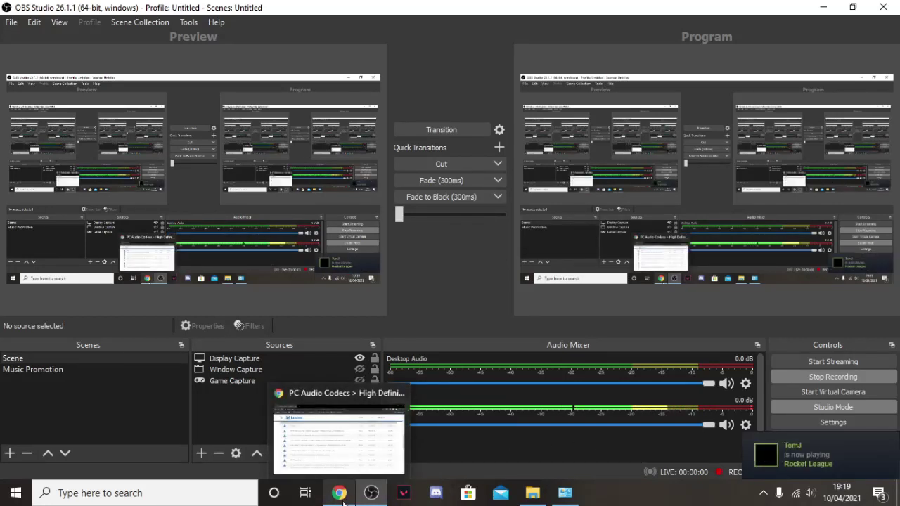
{"action": "left_click", "coordinate": [309, 443]}
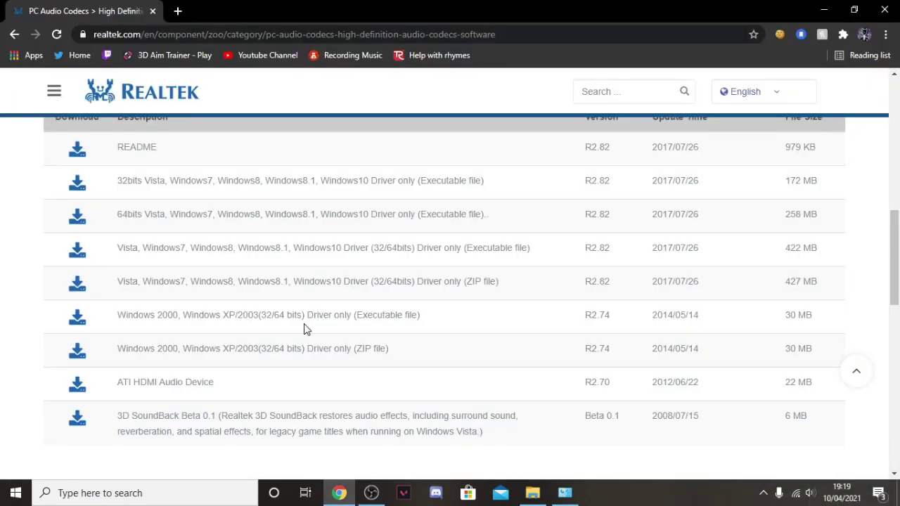
Check that the Microphone's Enhancements list Noise Suppression and Acoustic Echo Cancellation
{"action": "left_click", "coordinate": [564, 493]}
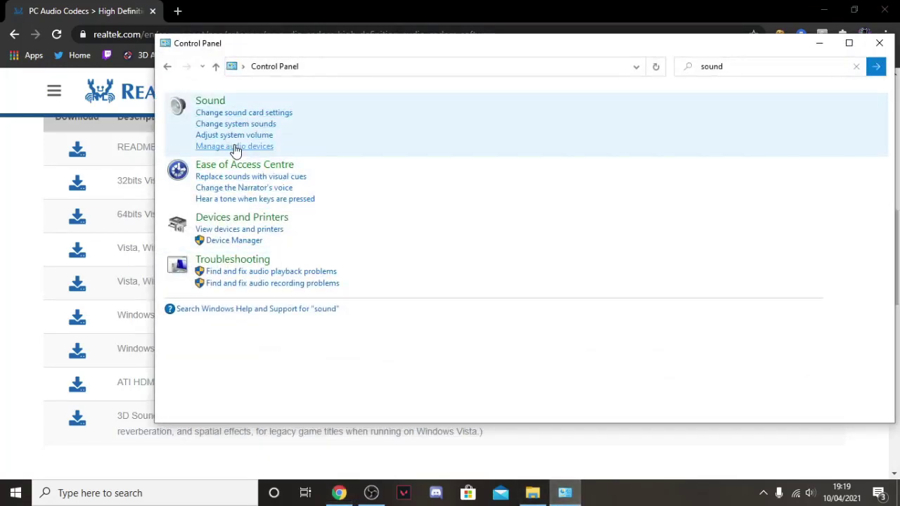
{"action": "left_click", "coordinate": [236, 148]}
{"action": "left_click", "coordinate": [83, 51]}
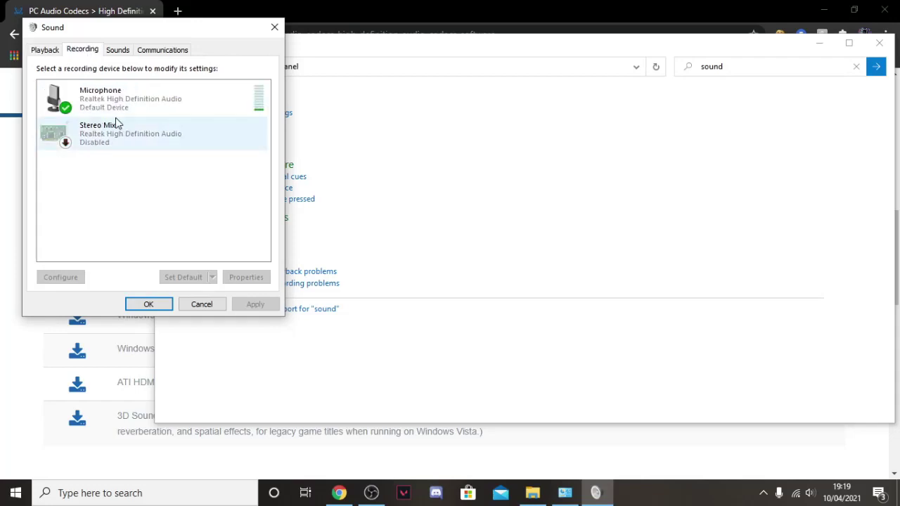
{"action": "right_click", "coordinate": [115, 105]}
{"action": "left_click", "coordinate": [173, 189]}
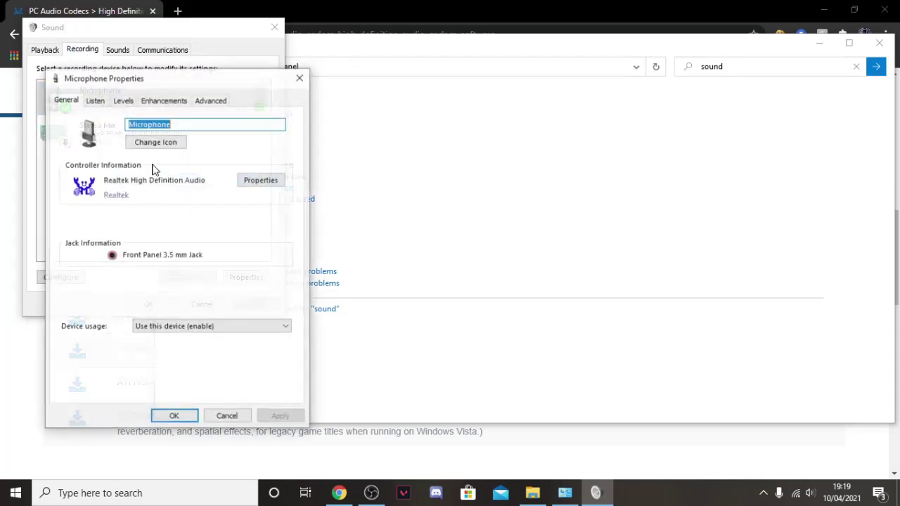
{"action": "left_click", "coordinate": [149, 100]}
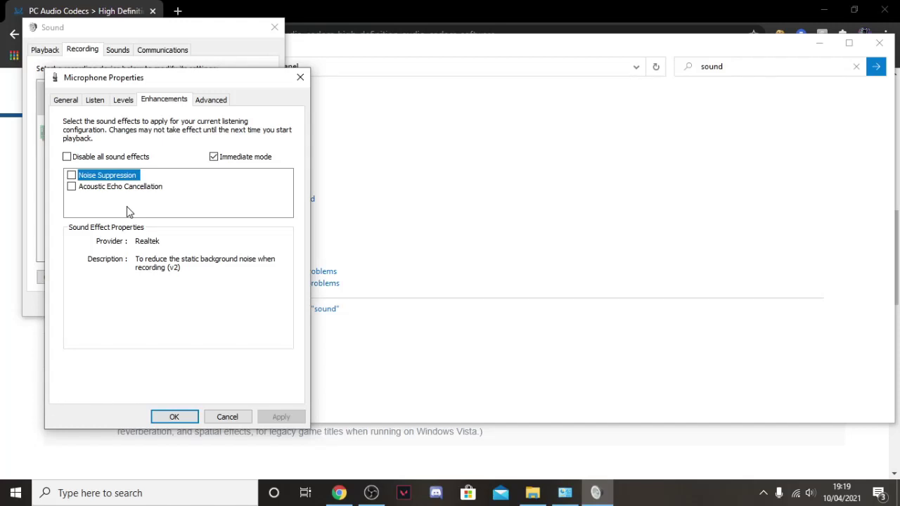
{"action": "left_click", "coordinate": [174, 416]}
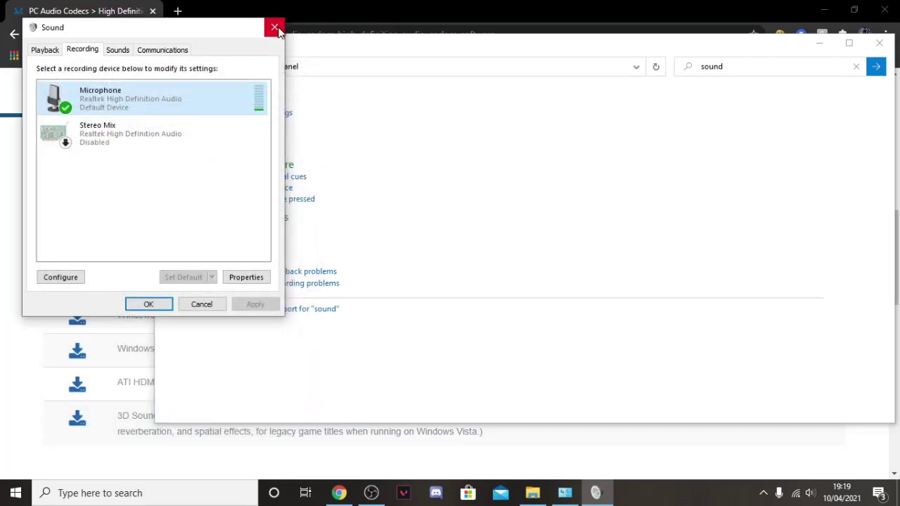
Raise the Microphone recording level from 94 to 100 and apply it
{"action": "right_click", "coordinate": [208, 105]}
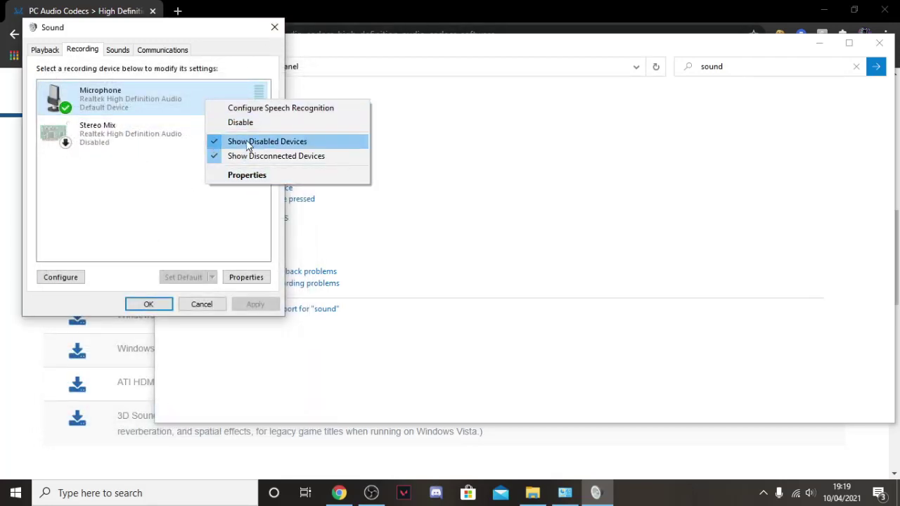
{"action": "left_click", "coordinate": [260, 174]}
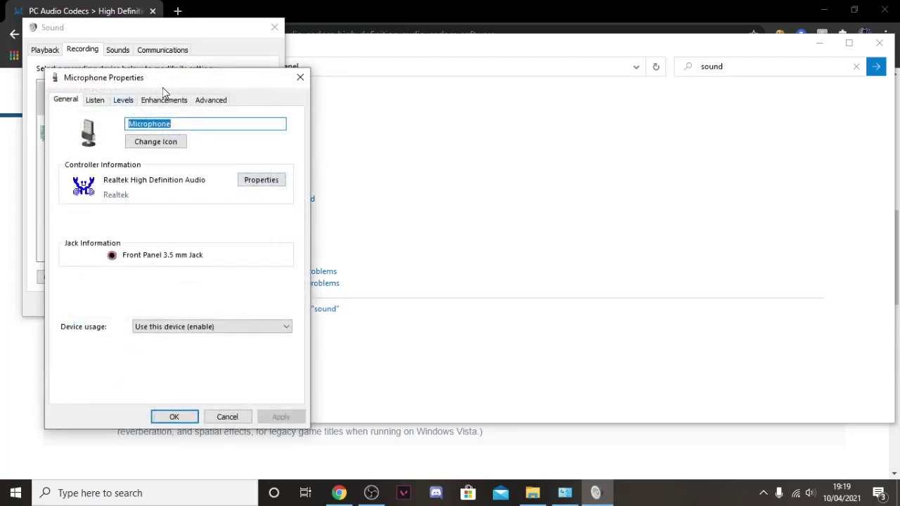
{"action": "left_click", "coordinate": [167, 102]}
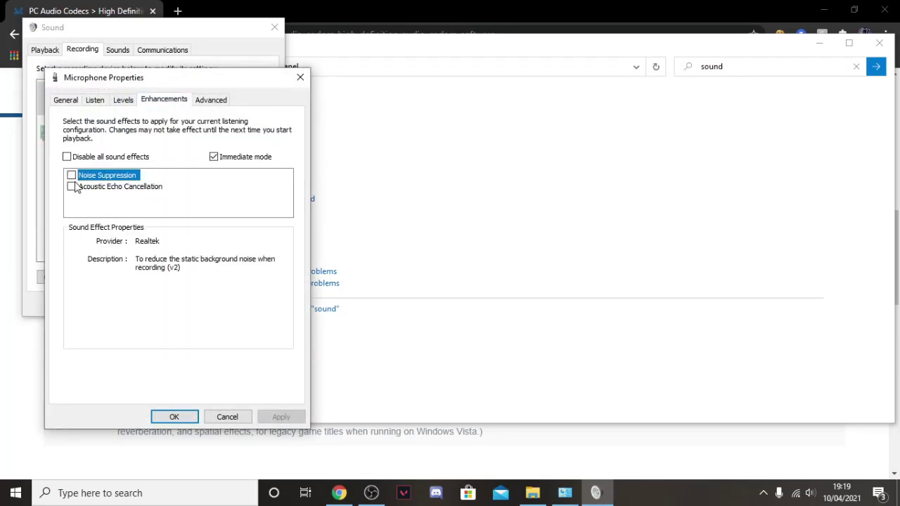
{"action": "left_click", "coordinate": [118, 102]}
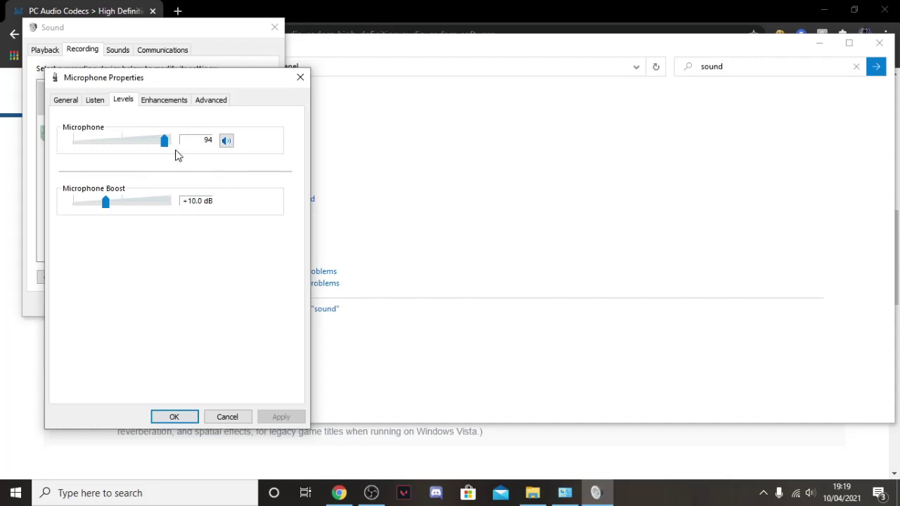
{"action": "left_click_drag", "start_coordinate": [164, 145], "coordinate": [179, 148]}
{"action": "left_click", "coordinate": [174, 424]}
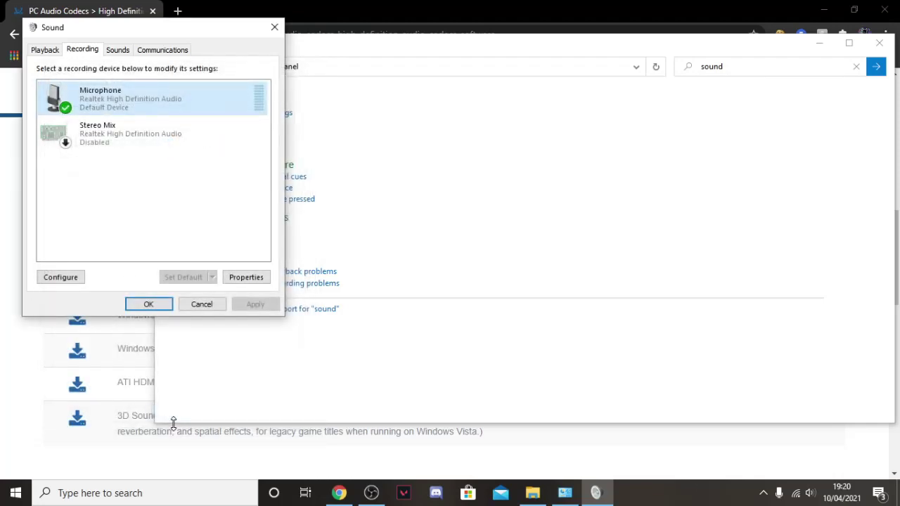
Close the Sound dialog, hide Control Panel, and compare the 32bits and 64bits driver rows
{"action": "left_click", "coordinate": [146, 303]}
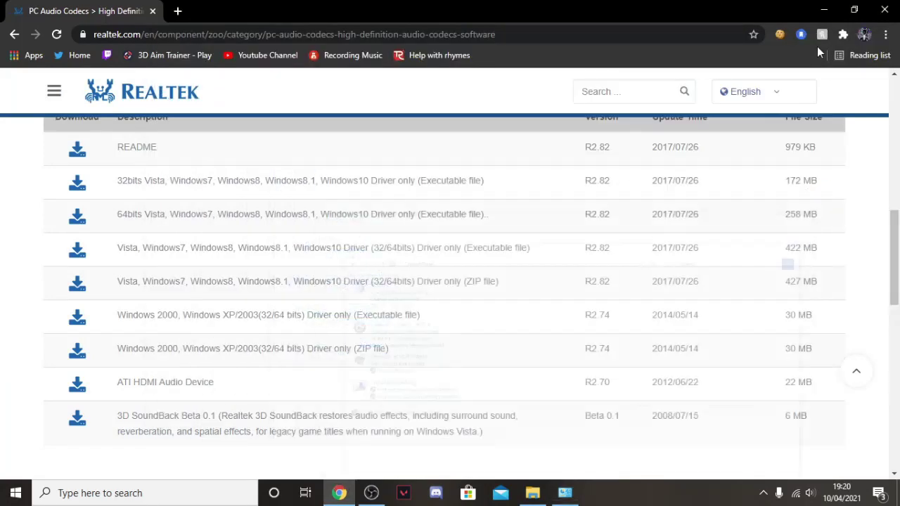
{"action": "left_click", "coordinate": [818, 45]}
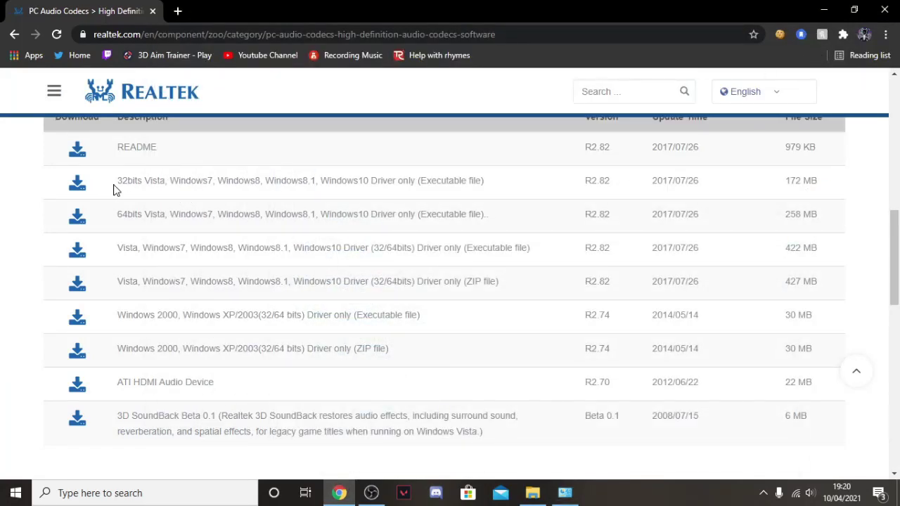
{"action": "left_click_drag", "start_coordinate": [117, 181], "coordinate": [138, 181]}
{"action": "double_click", "coordinate": [126, 214]}
{"action": "double_click", "coordinate": [123, 181]}
{"action": "double_click", "coordinate": [125, 214]}
{"action": "left_click", "coordinate": [195, 218]}
Confirm under Settings > System > About that the system type is 64-bit, then close Settings
{"action": "left_click", "coordinate": [149, 496]}
{"action": "type", "text": "sett"}
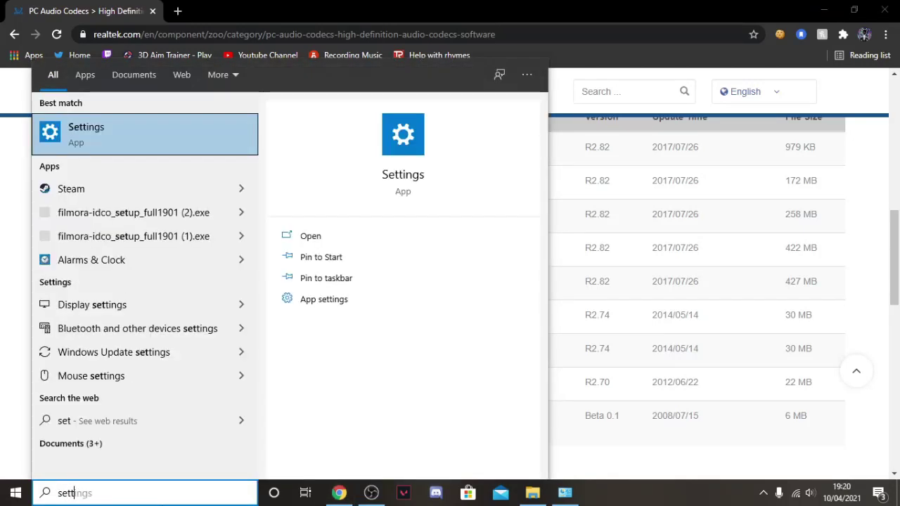
{"action": "type", "text": "in"}
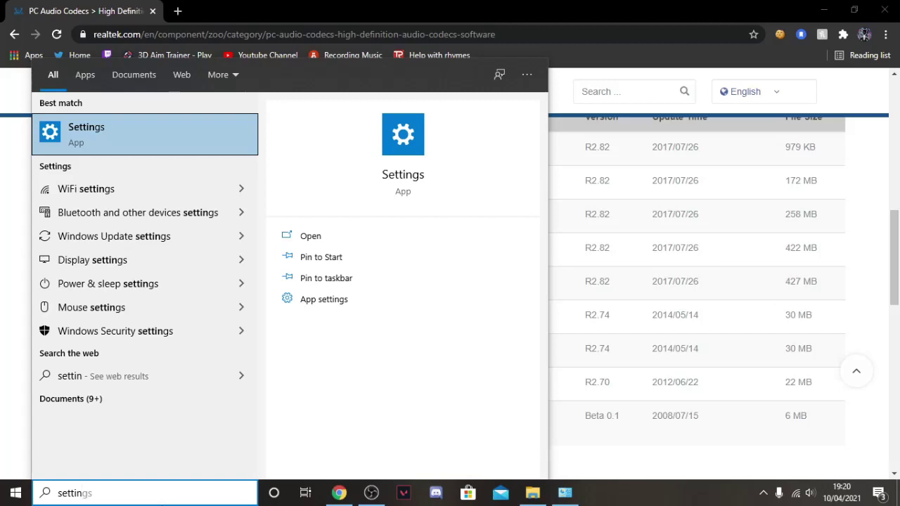
{"action": "key", "text": "Return"}
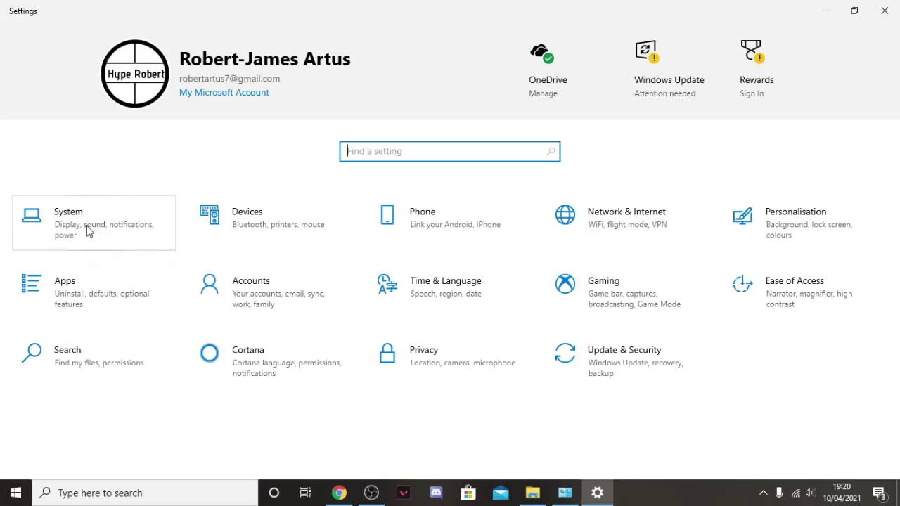
{"action": "left_click", "coordinate": [116, 236]}
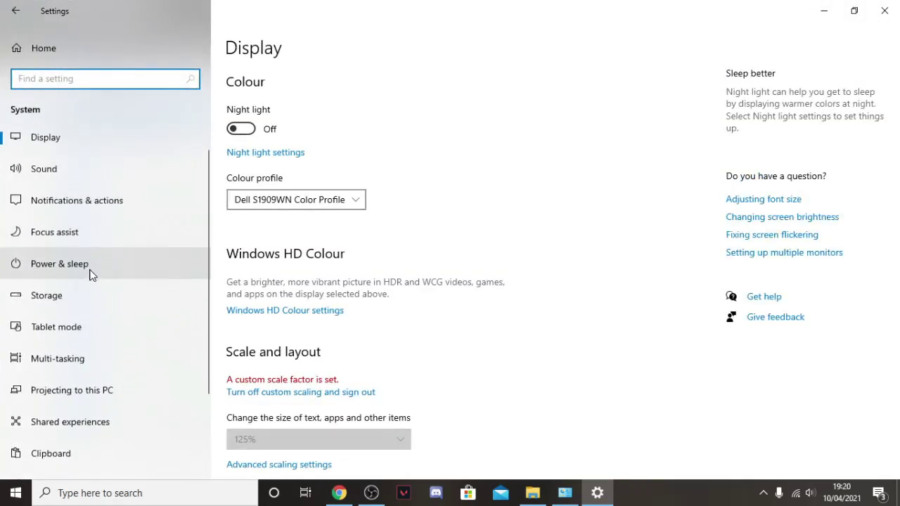
{"action": "scroll", "coordinate": [85, 275], "scroll_direction": "down", "scroll_amount": 2}
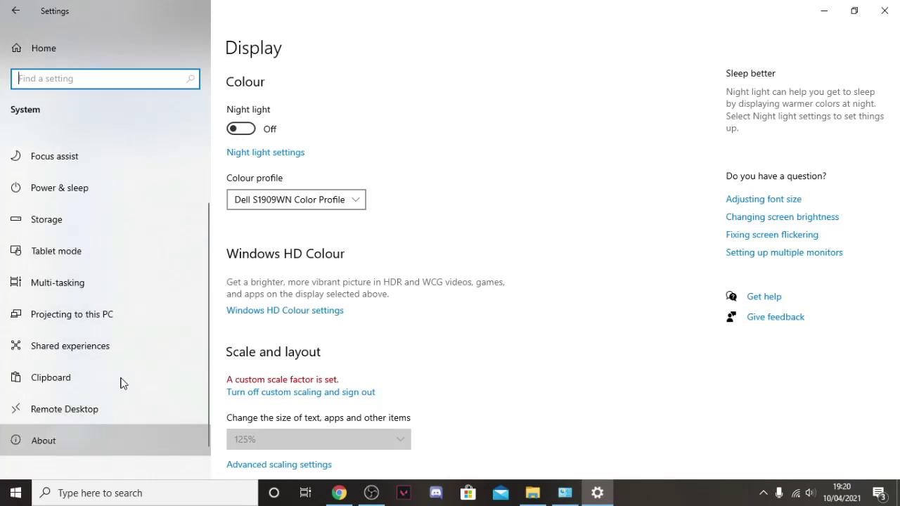
{"action": "left_click", "coordinate": [59, 450]}
{"action": "scroll", "coordinate": [417, 211], "scroll_direction": "down", "scroll_amount": 1}
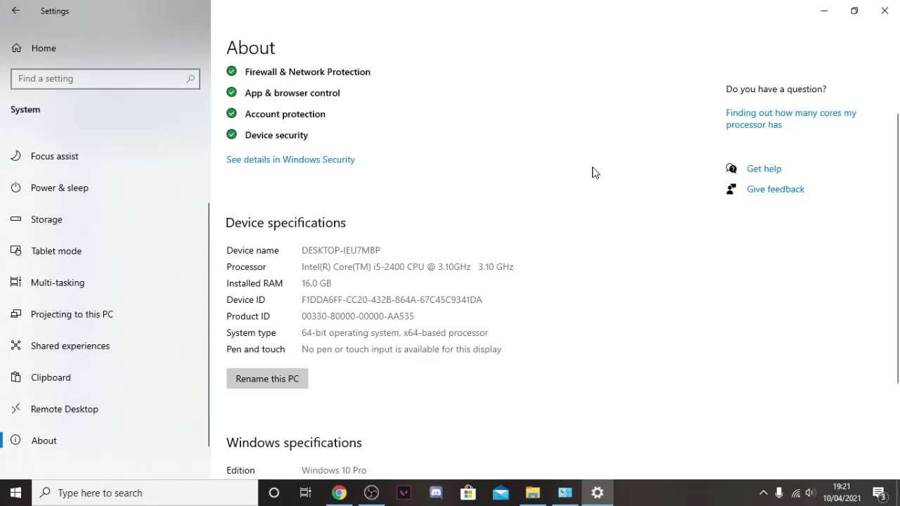
{"action": "left_click", "coordinate": [884, 10]}
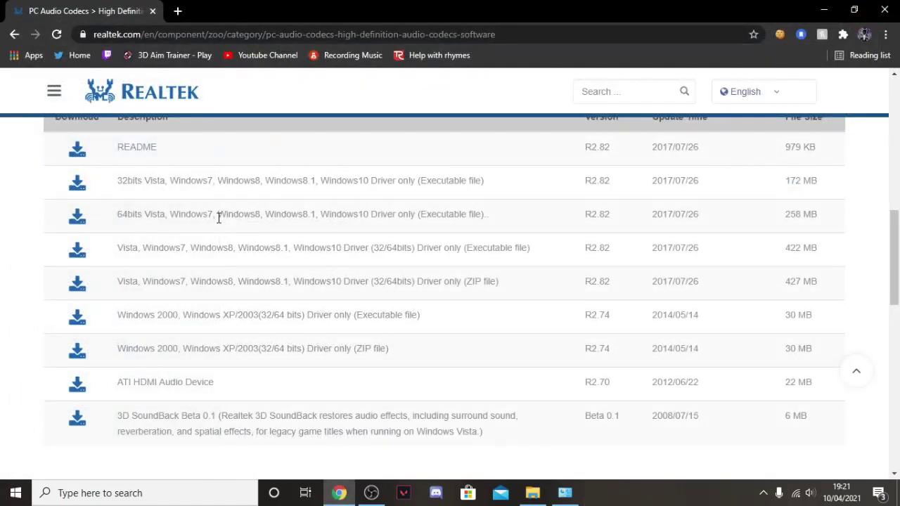
Download the 64bits driver after accepting the terms and entering the captcha code
{"action": "left_click", "coordinate": [77, 224]}
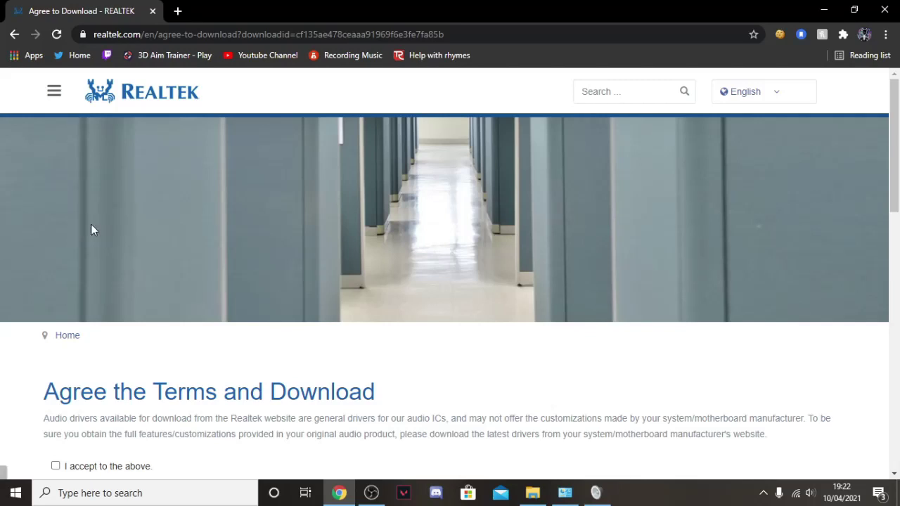
{"action": "scroll", "coordinate": [263, 299], "scroll_direction": "down", "scroll_amount": 2}
{"action": "left_click", "coordinate": [56, 356]}
{"action": "scroll", "coordinate": [211, 366], "scroll_direction": "down", "scroll_amount": 1}
{"action": "left_click", "coordinate": [239, 378]}
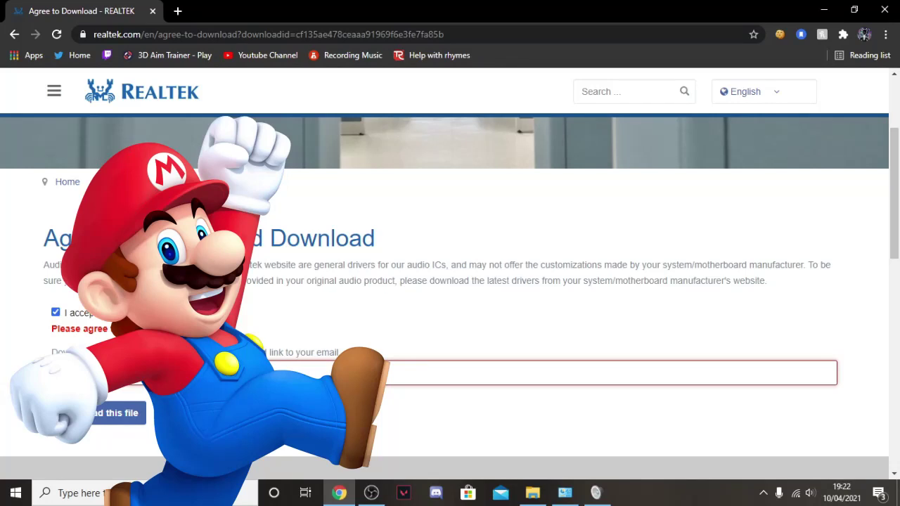
{"action": "left_click", "coordinate": [116, 412]}
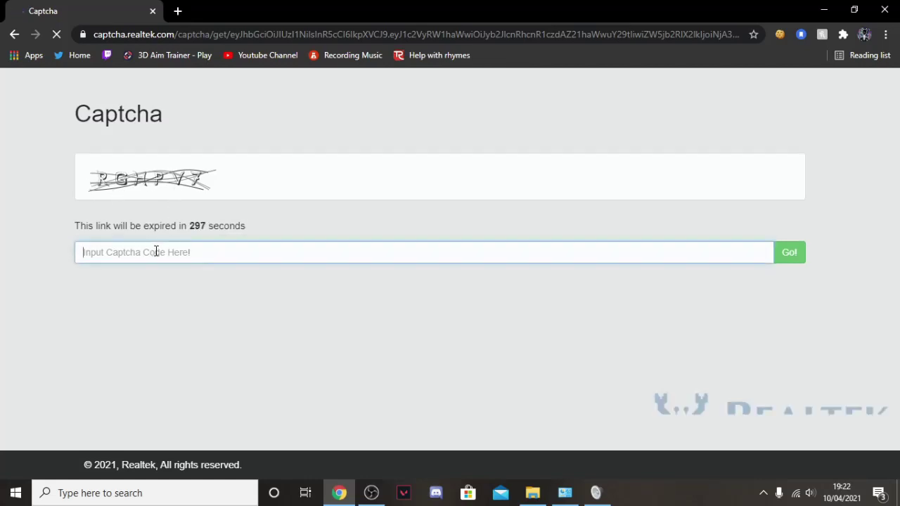
{"action": "type", "text": "RGHPV7"}
{"action": "key", "text": "Return"}
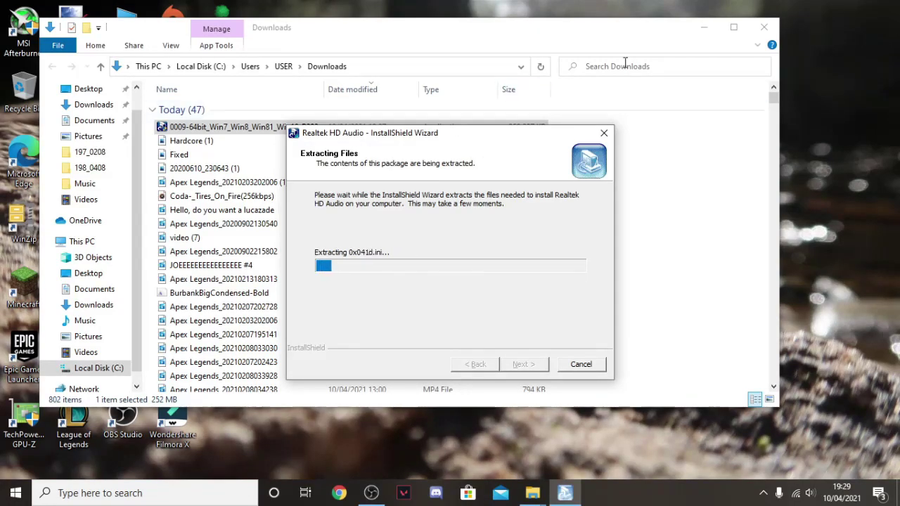
Close the Downloads Explorer window while the driver package extracts
{"action": "left_click", "coordinate": [763, 31]}
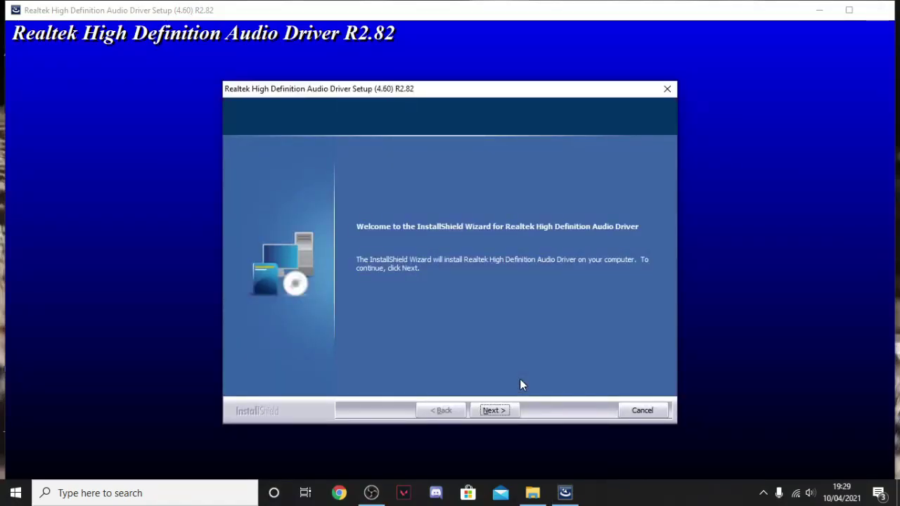
Cancel the Realtek HD Audio Driver setup after its welcome page and close the wizard
{"action": "left_click", "coordinate": [493, 411]}
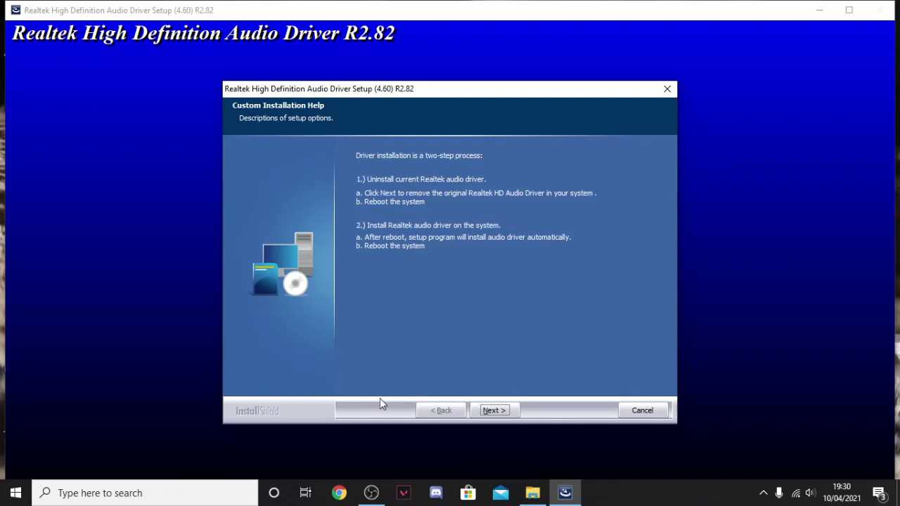
{"action": "left_click", "coordinate": [628, 412]}
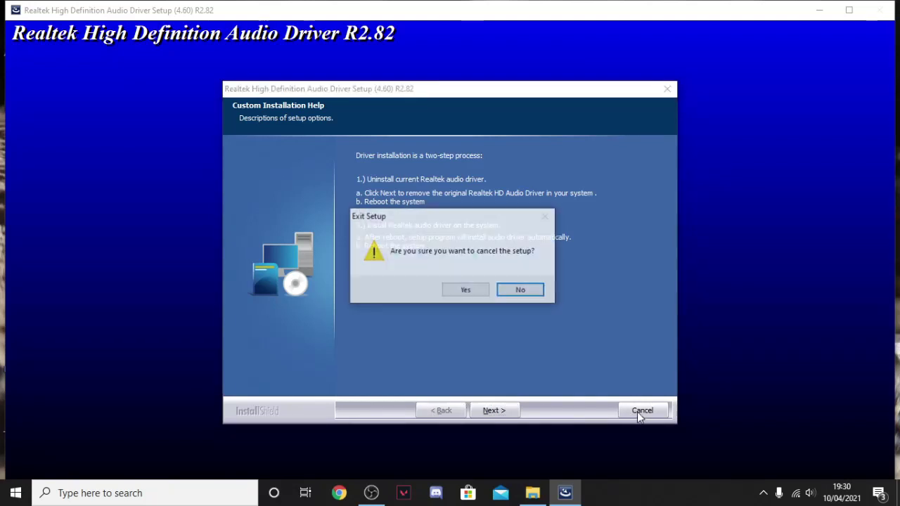
{"action": "left_click", "coordinate": [468, 293]}
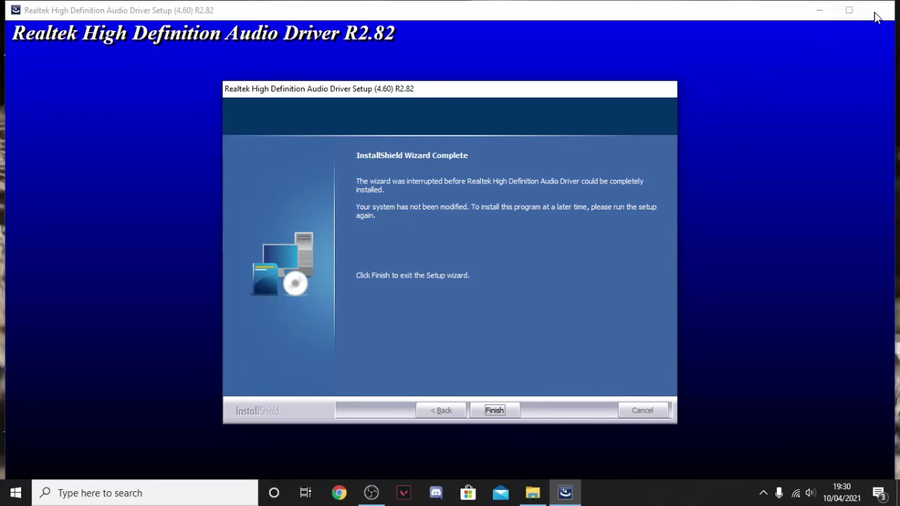
{"action": "left_click", "coordinate": [494, 410]}
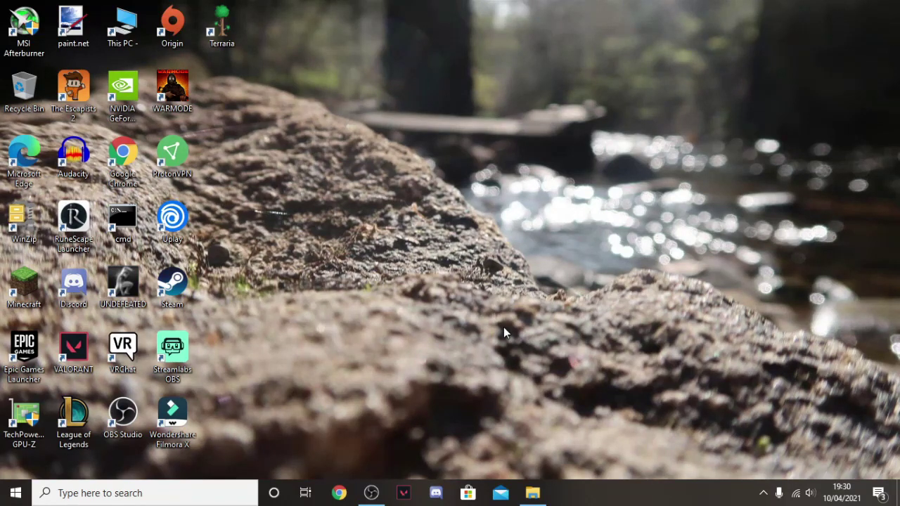
{"action": "left_click", "coordinate": [227, 492]}
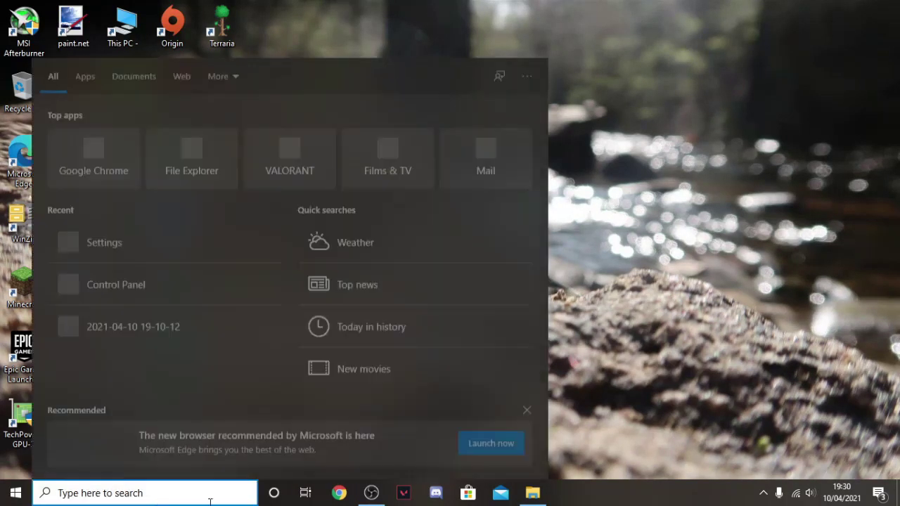
{"action": "type", "text": "co"}
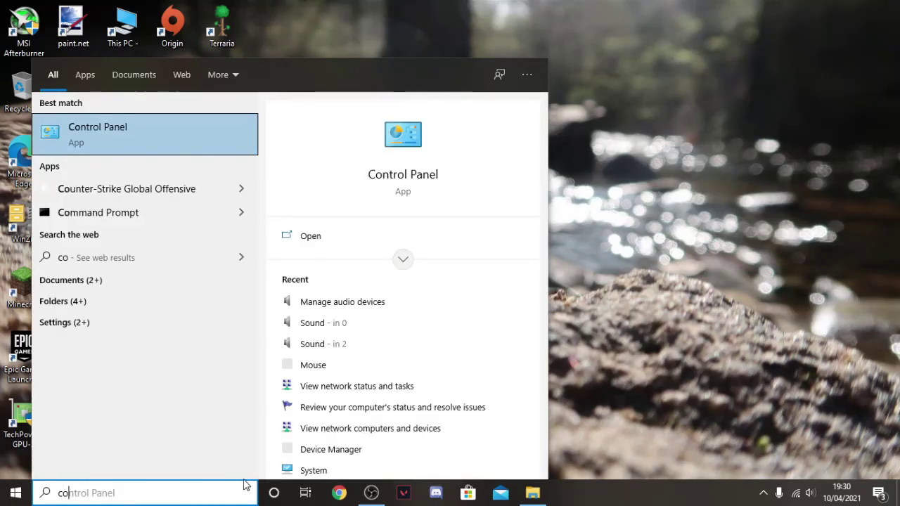
{"action": "key", "text": "Return"}
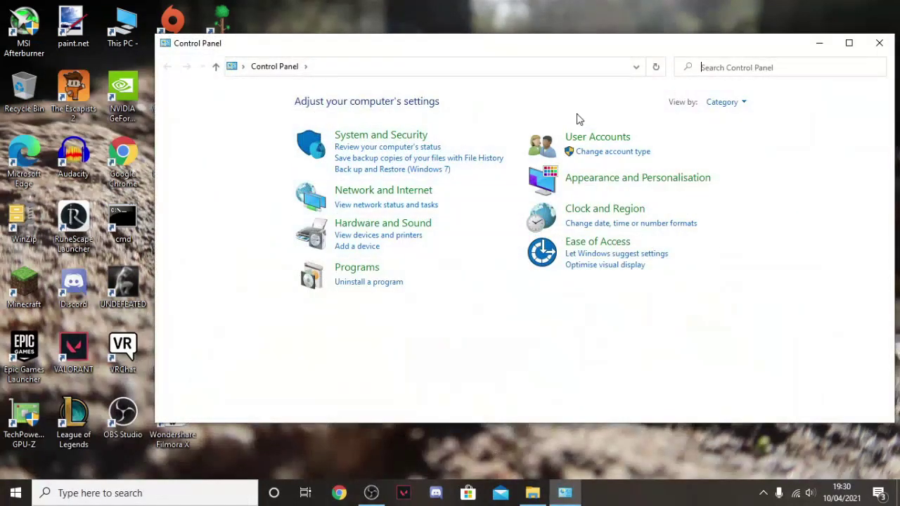
{"action": "left_click_drag", "start_coordinate": [573, 51], "coordinate": [500, 41]}
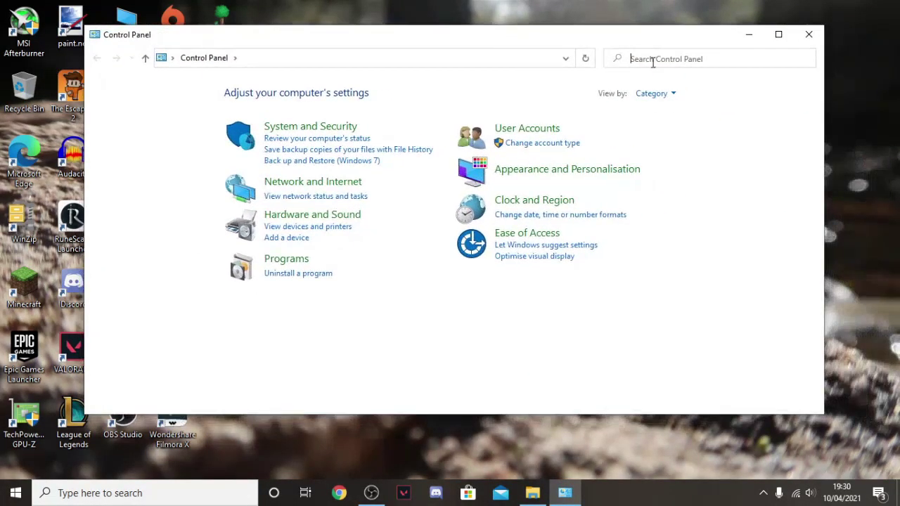
{"action": "type", "text": "sou"}
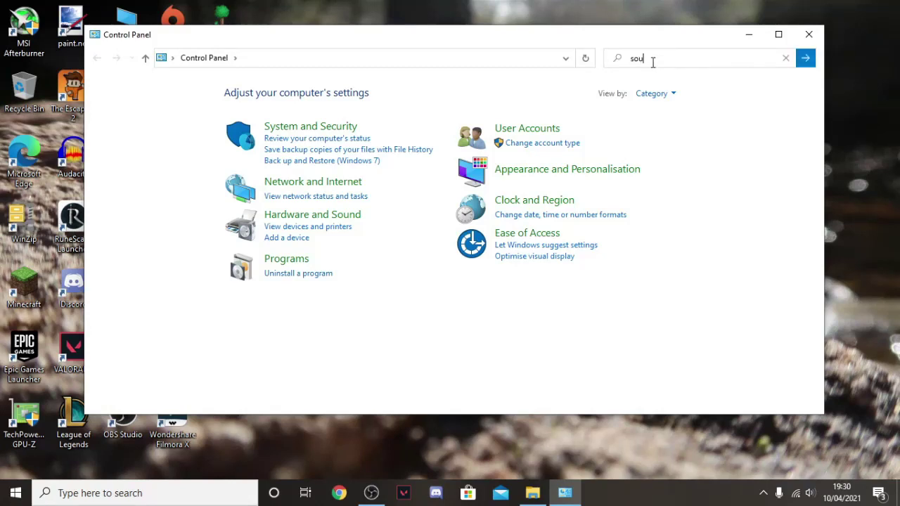
{"action": "type", "text": "nd"}
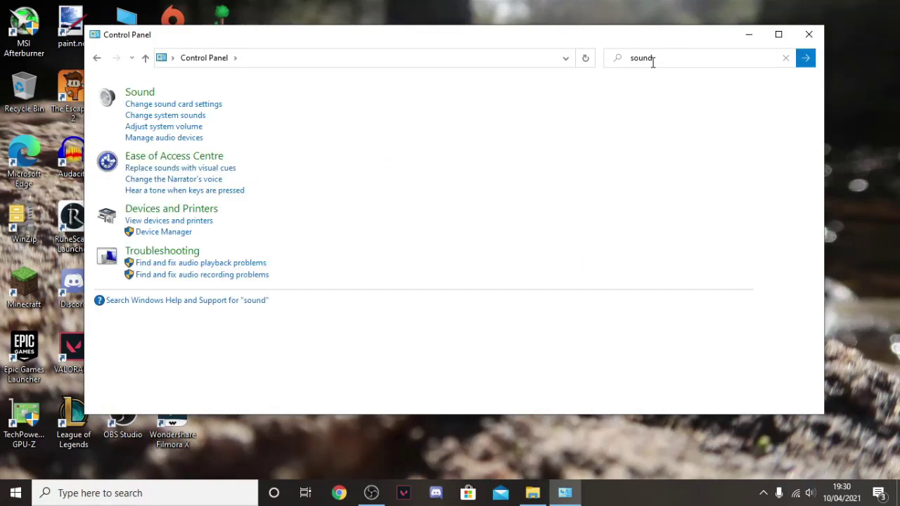
{"action": "left_click", "coordinate": [177, 140]}
{"action": "left_click", "coordinate": [134, 101]}
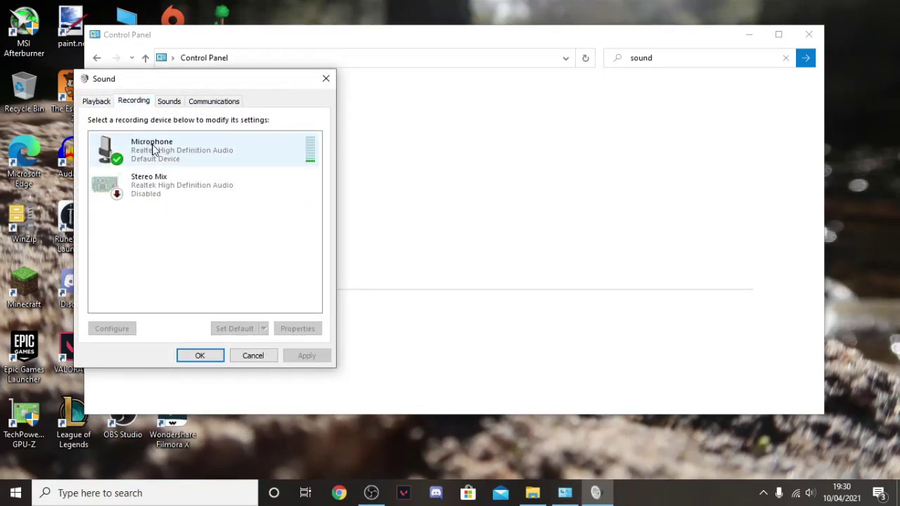
{"action": "right_click", "coordinate": [160, 147]}
{"action": "left_click", "coordinate": [216, 221]}
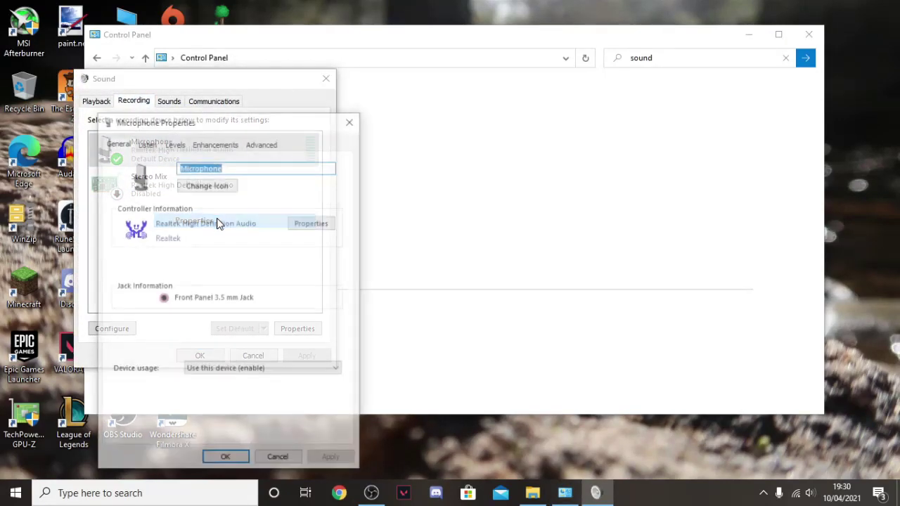
{"action": "left_click", "coordinate": [214, 143]}
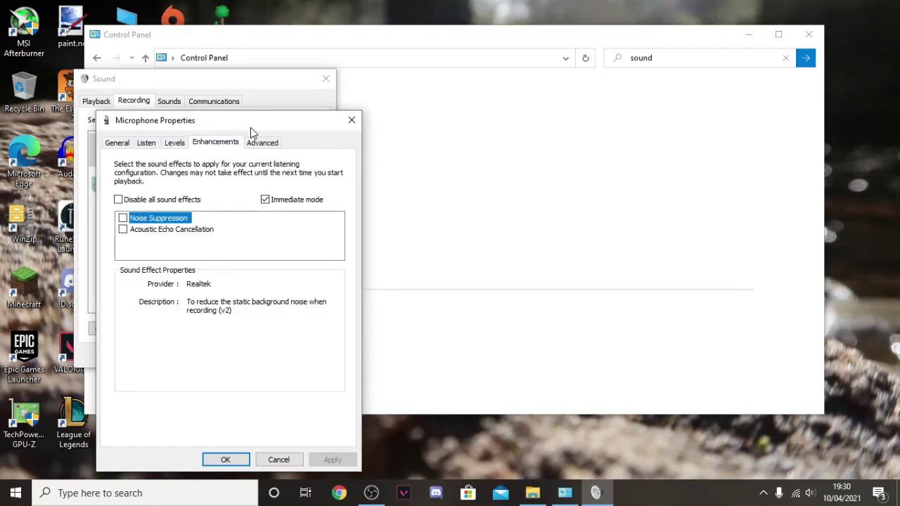
{"action": "left_click_drag", "start_coordinate": [251, 127], "coordinate": [490, 86]}
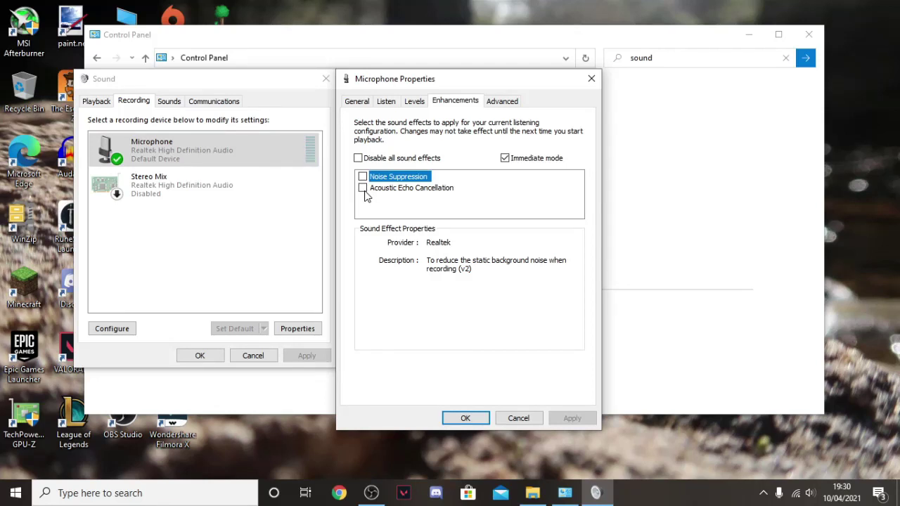
{"action": "left_click", "coordinate": [462, 417]}
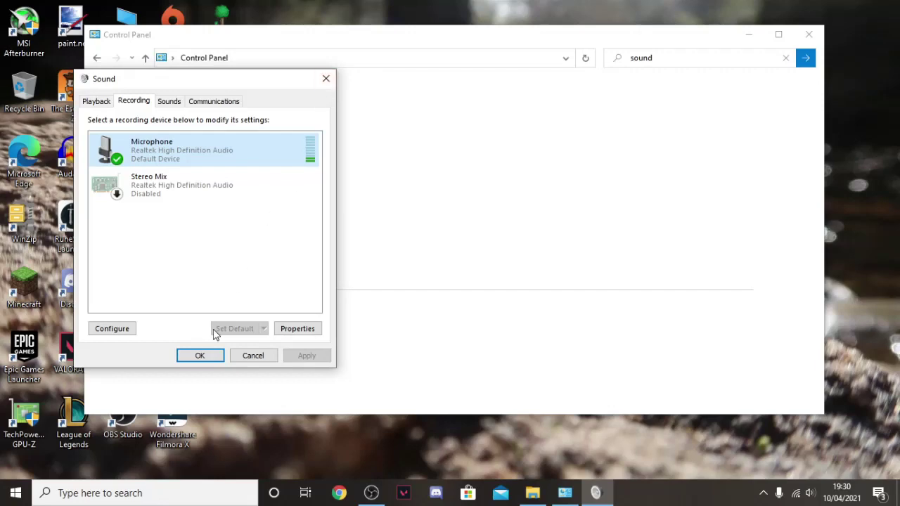
{"action": "left_click", "coordinate": [204, 358]}
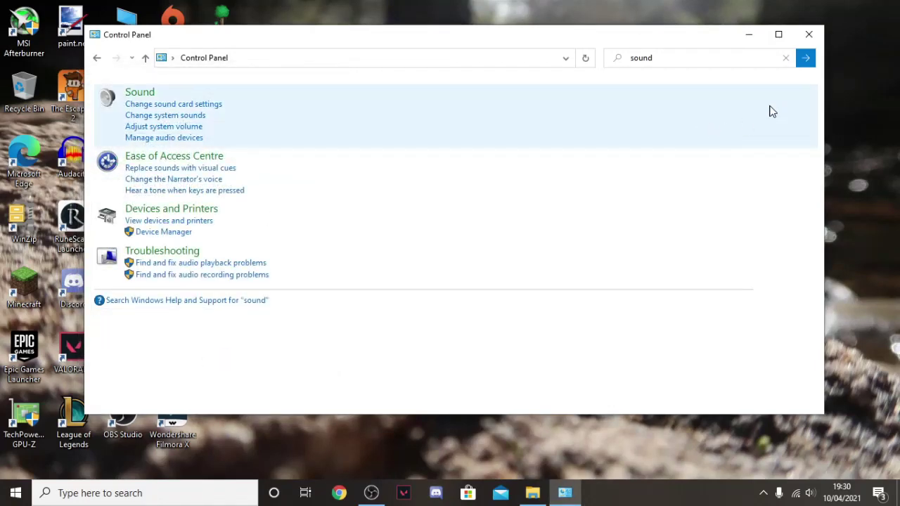
{"action": "left_click", "coordinate": [808, 35]}
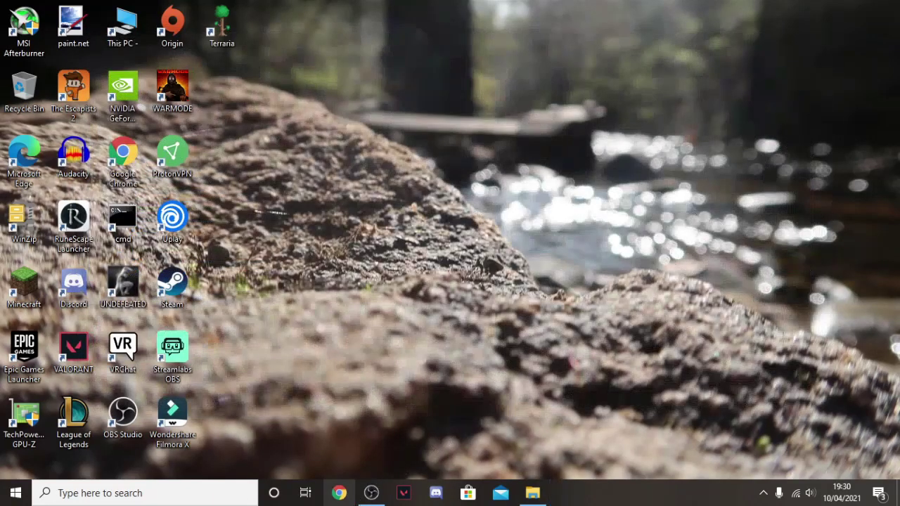